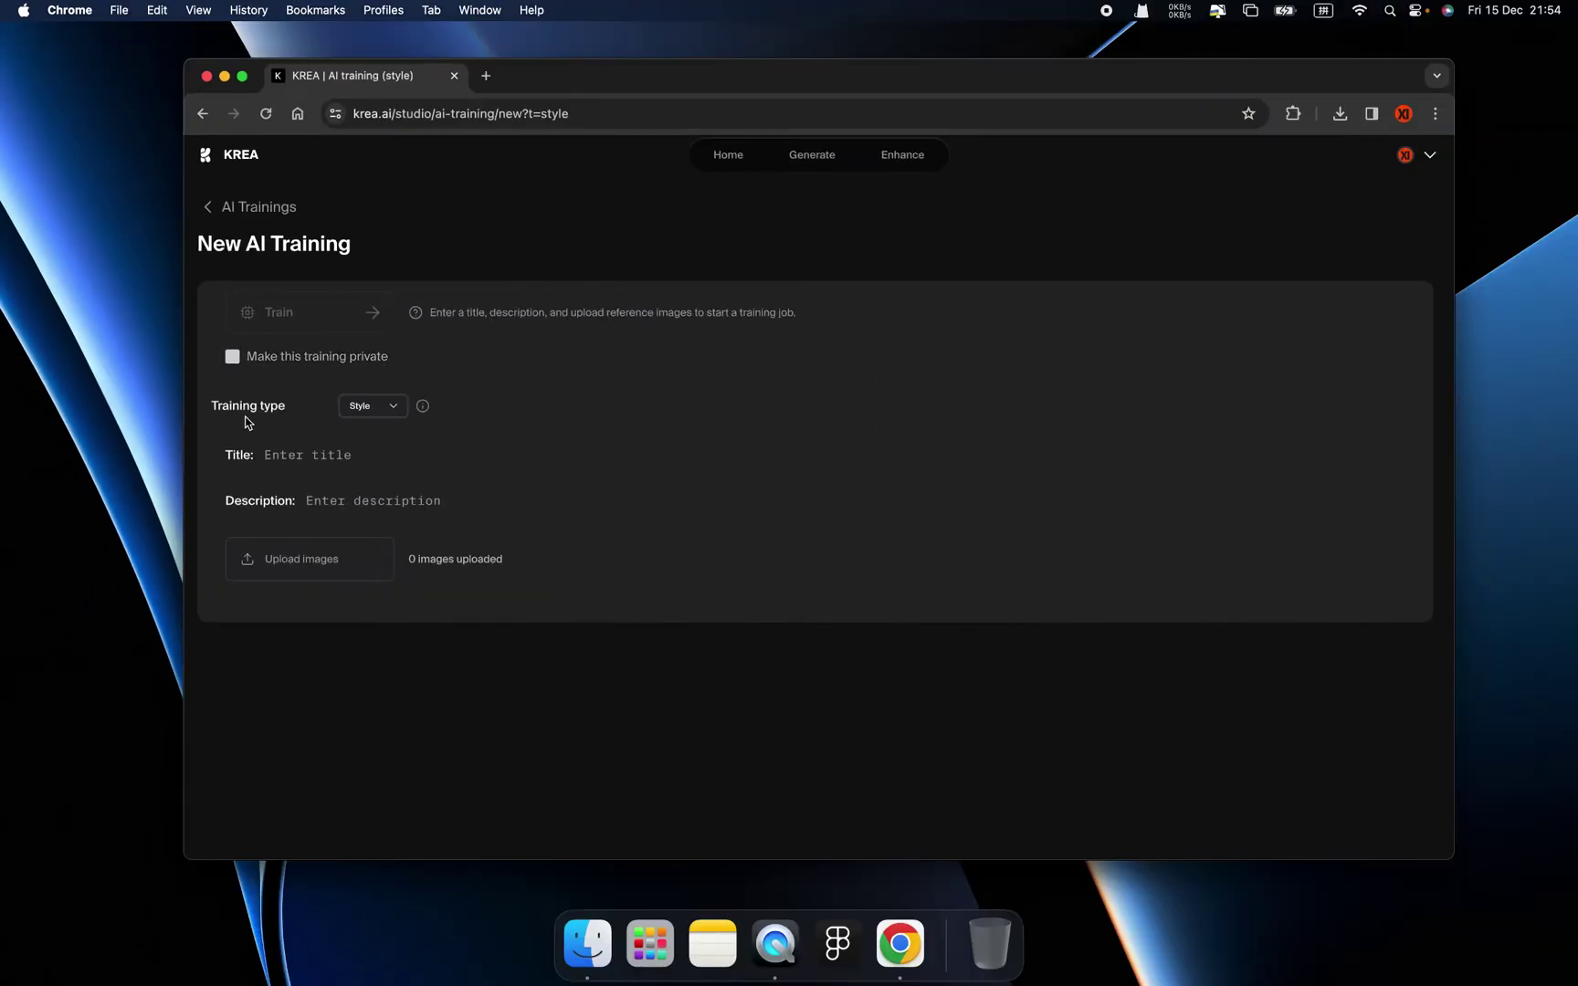
# Expand the Training type dropdown, currently Style, to reveal Style, Person and Object
pyautogui.click(384, 411)
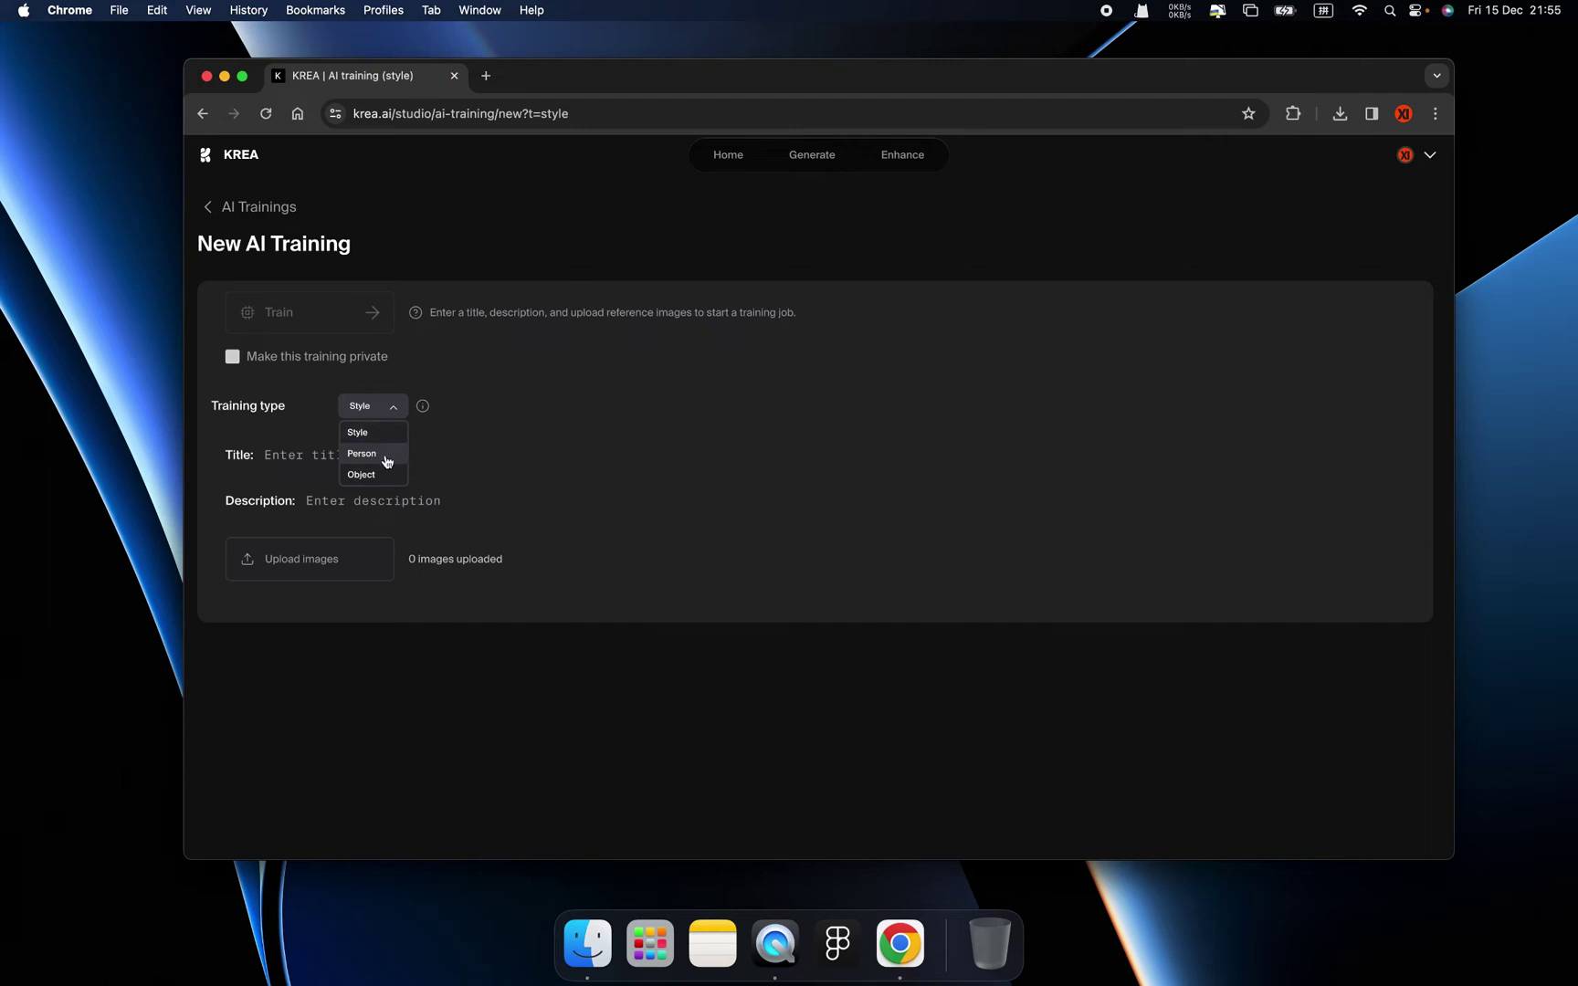
pyautogui.click(458, 449)
# Try Object as the training type, then settle on Person, leaving the text fields blank
pyautogui.click(390, 476)
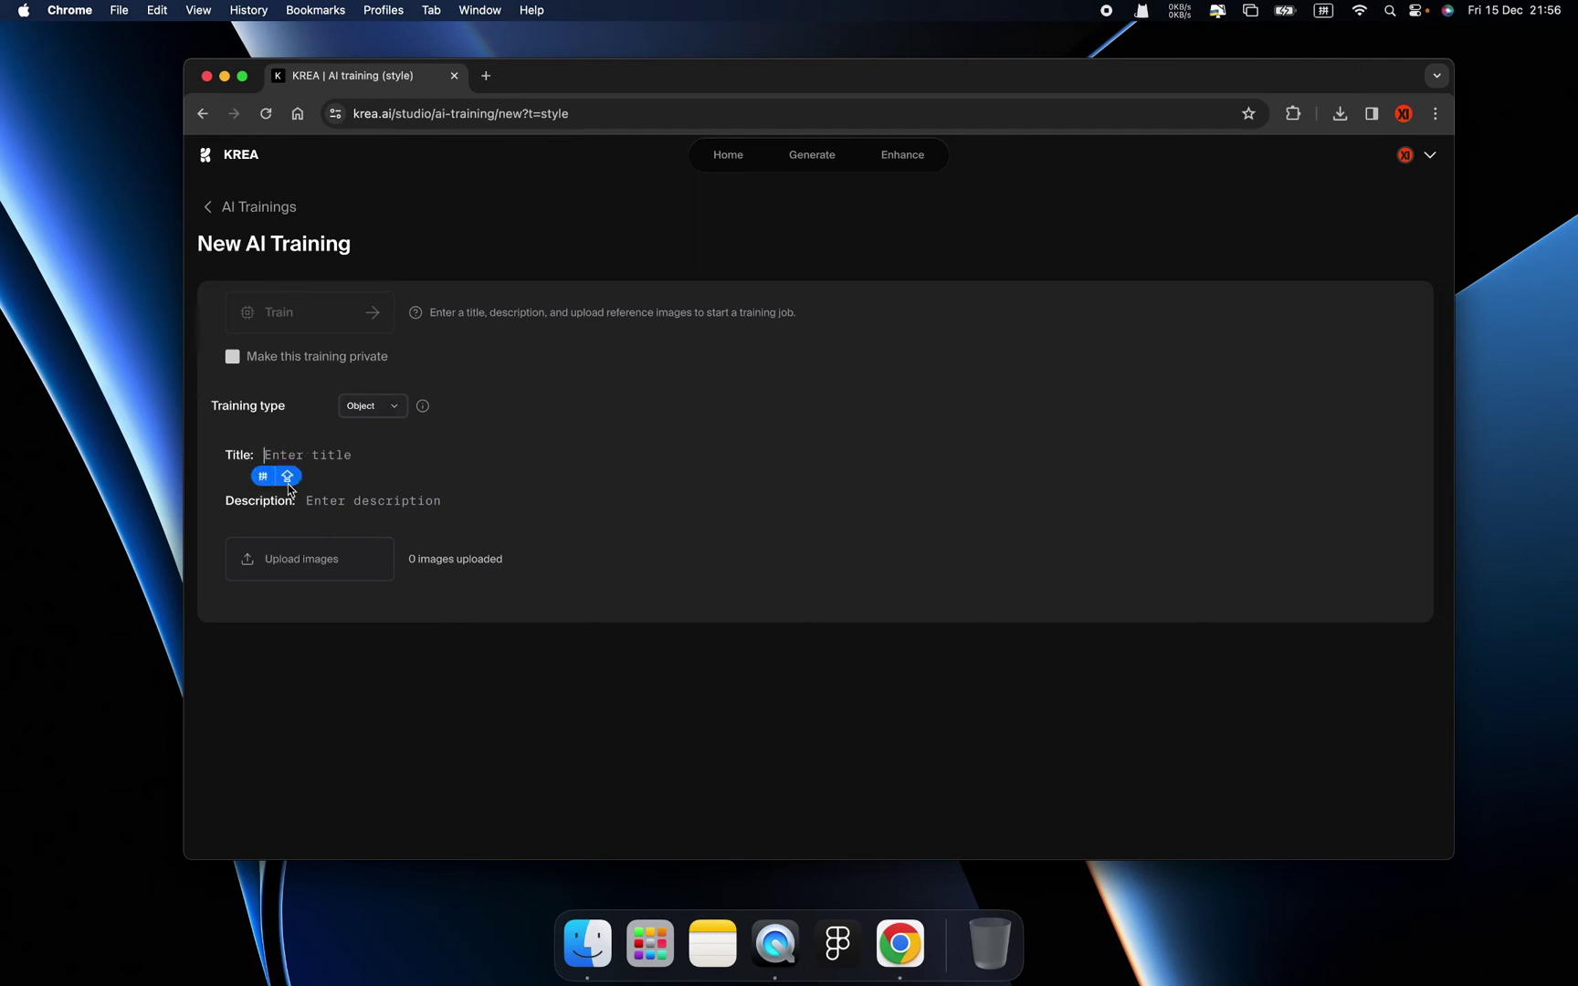
pyautogui.click(343, 503)
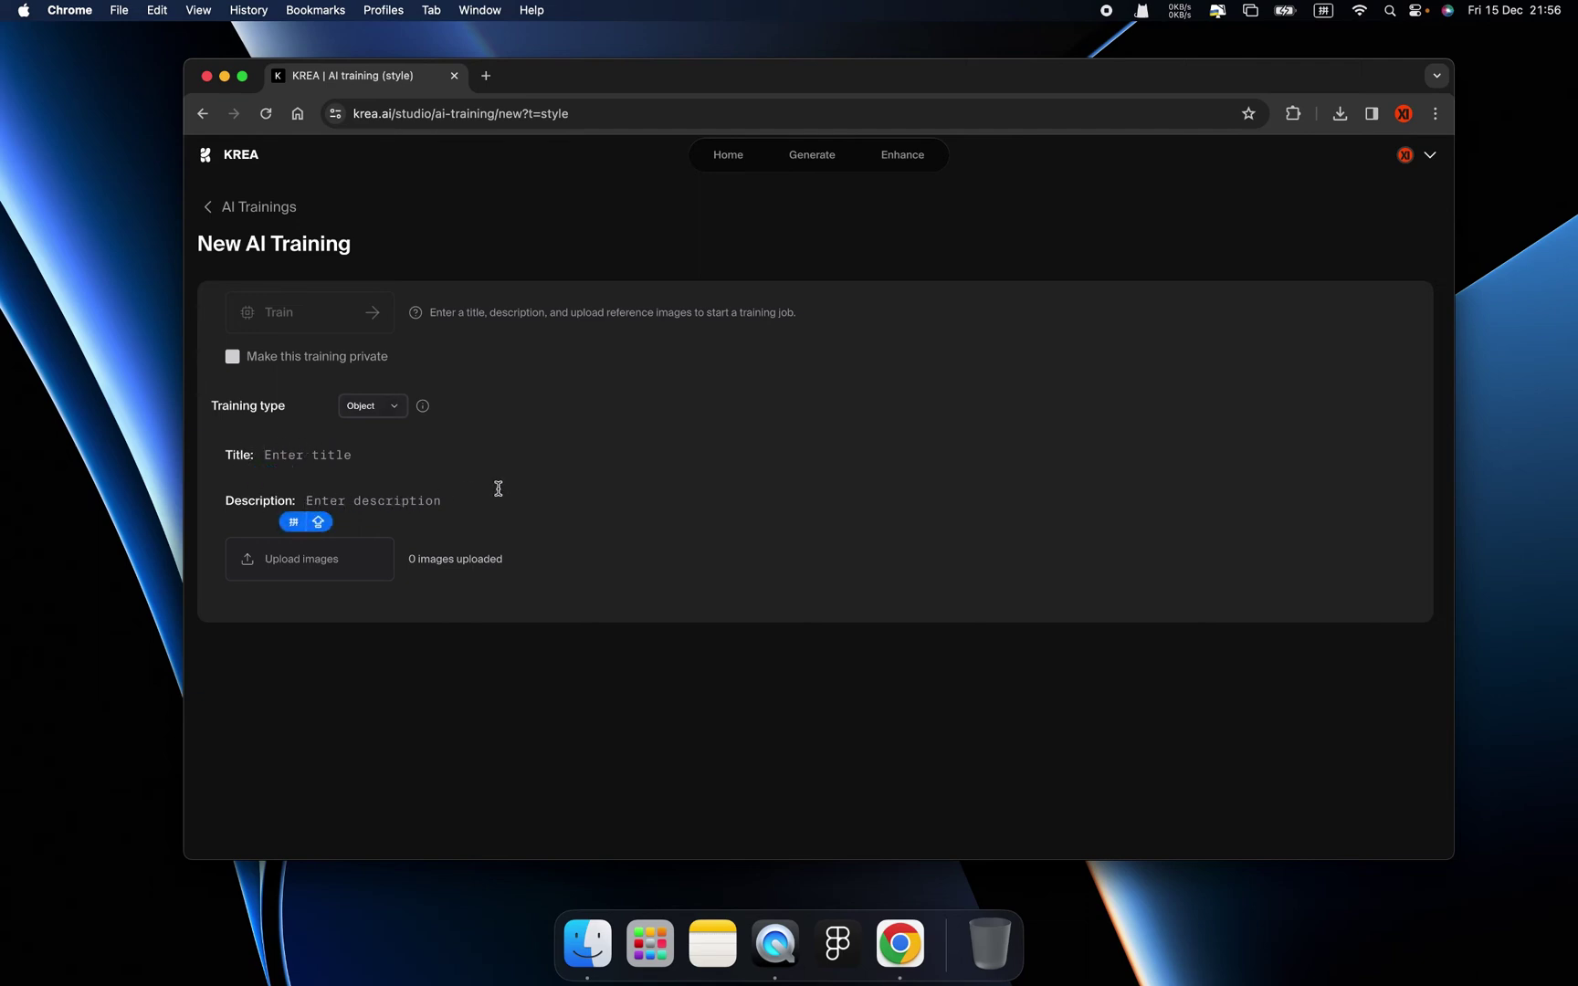
pyautogui.press('shift')
pyautogui.click(386, 408)
pyautogui.click(384, 449)
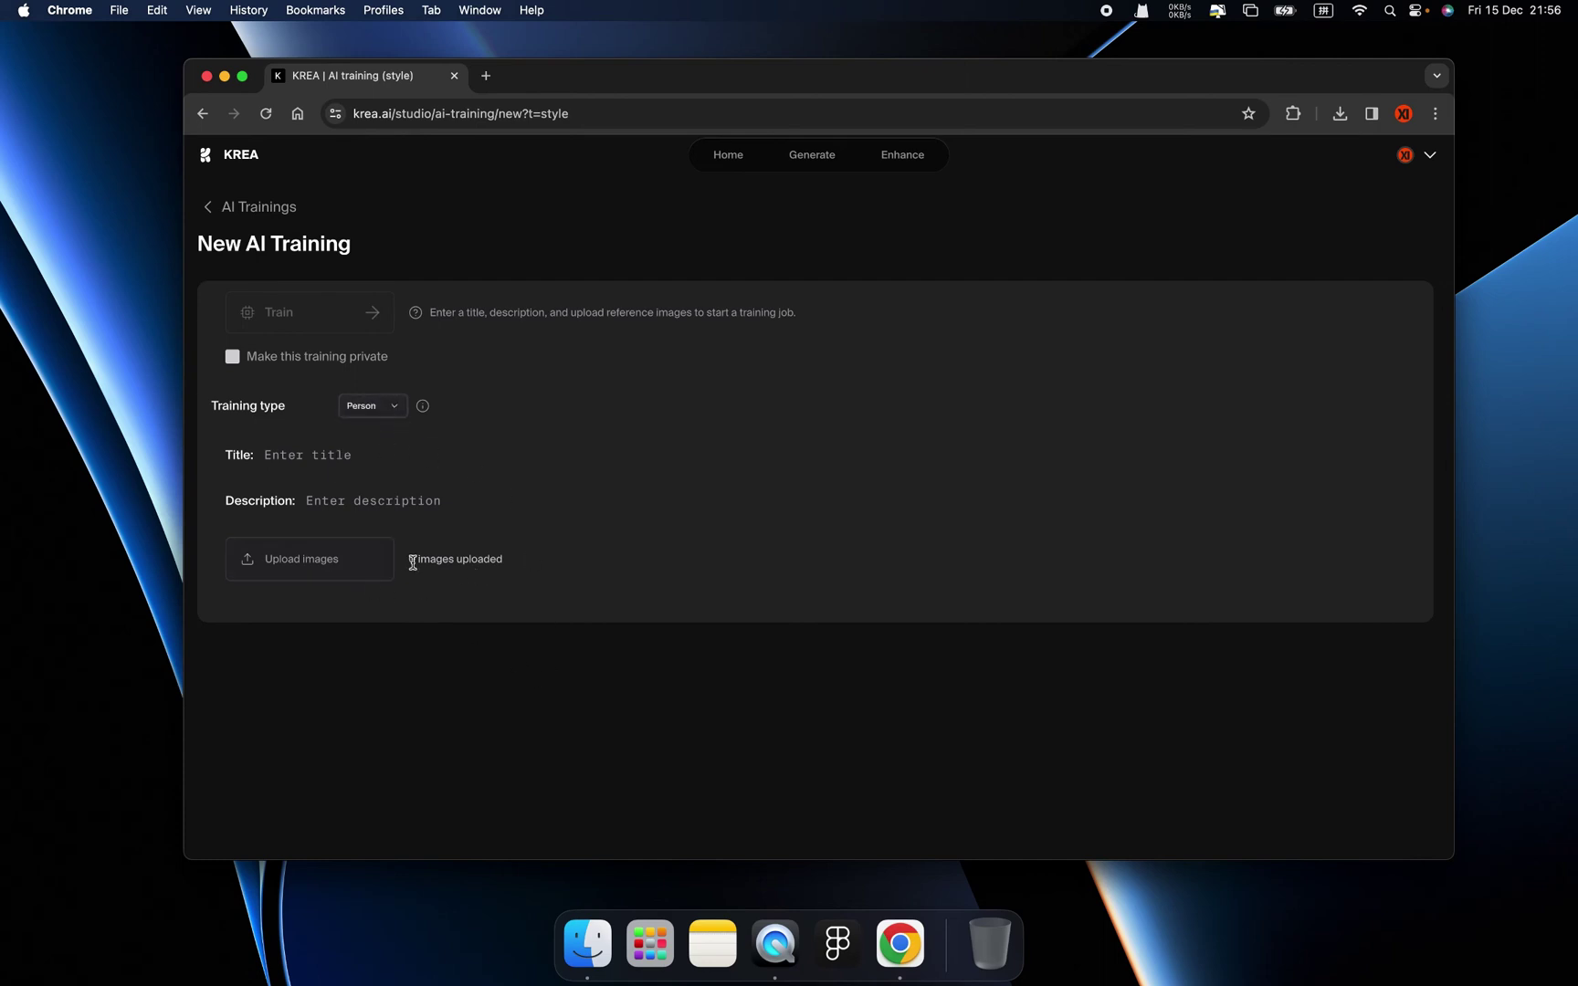